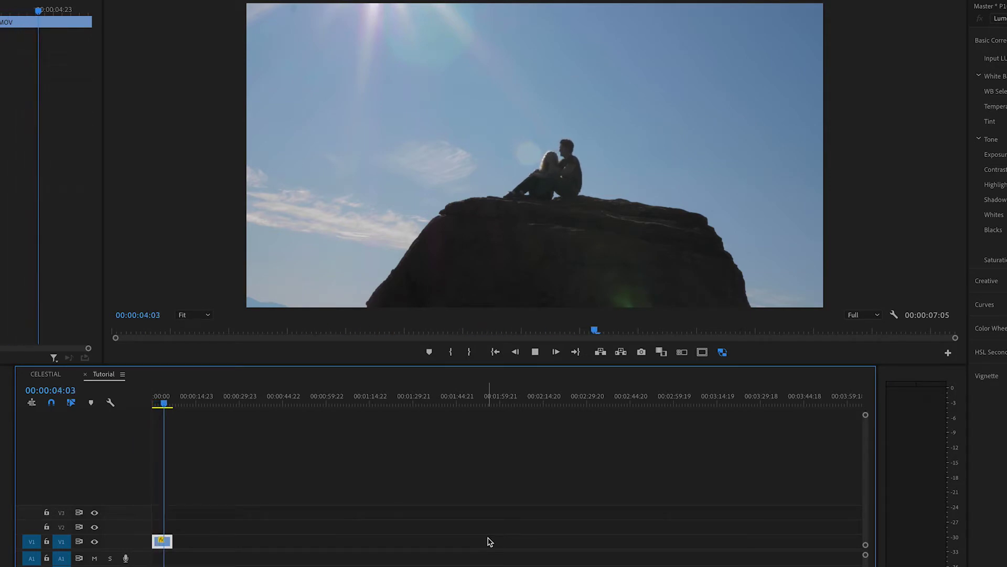
# Place Ice Planet.png on V2 above the rock footage and select it at about four seconds
pyautogui.press('space')
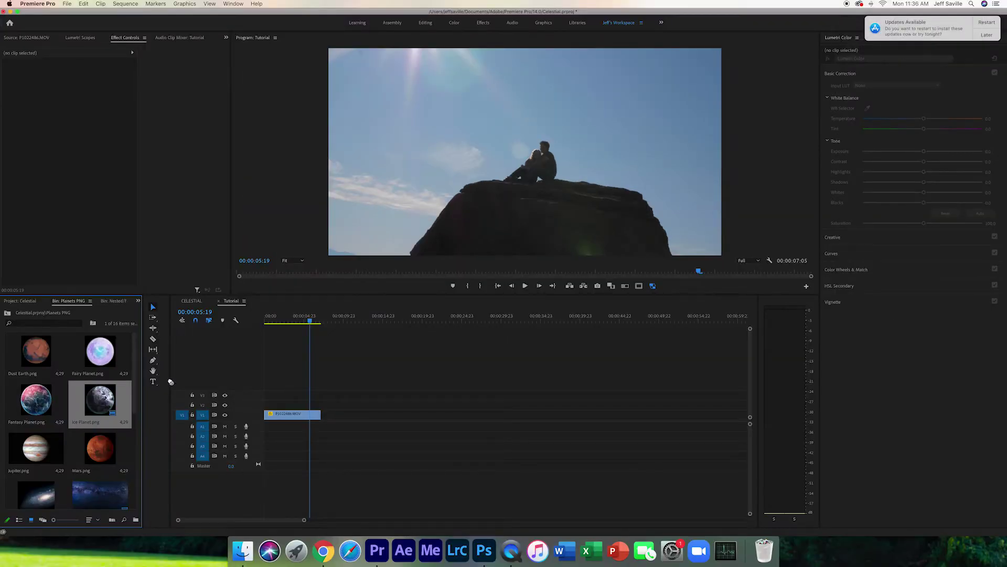
pyautogui.moveTo(170, 382); pyautogui.dragTo(320, 403)
pyautogui.click(304, 405)
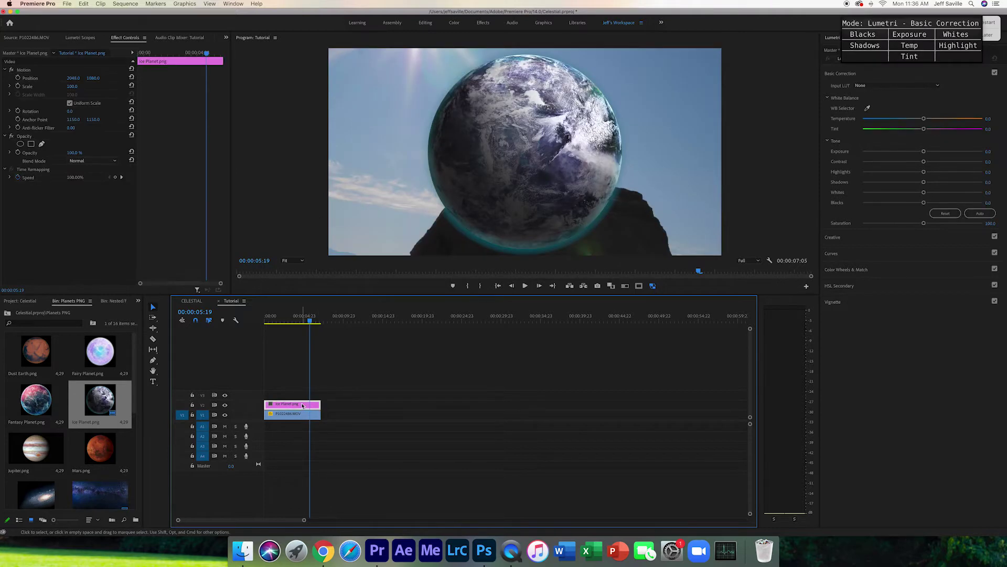
pyautogui.moveTo(313, 321)
pyautogui.mouseDown()
pyautogui.moveTo(282, 324)
pyautogui.moveTo(300, 331)
pyautogui.mouseUp()
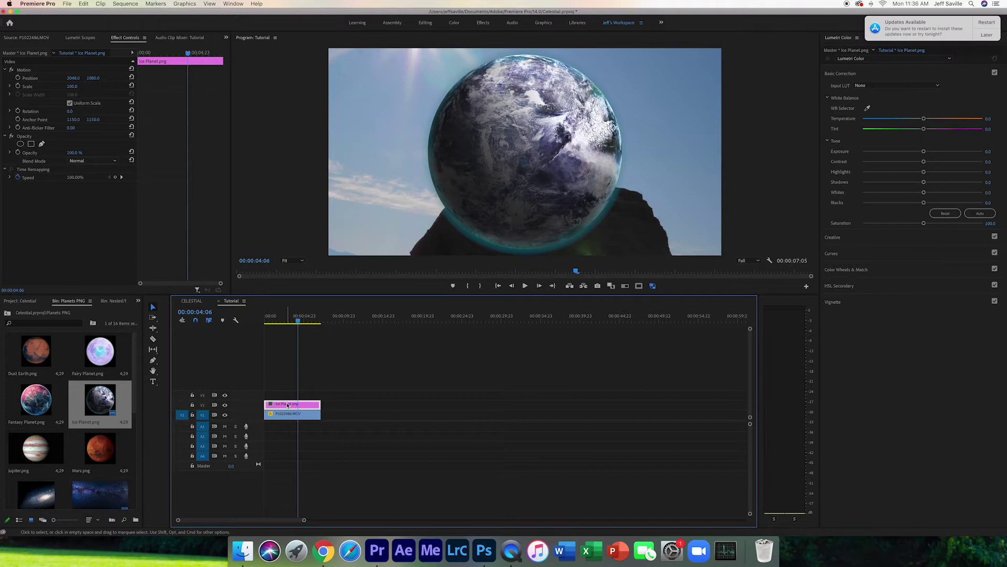
# Scale the Ice Planet to 80 and move it into the upper-right sky
pyautogui.moveTo(74, 89); pyautogui.dragTo(52, 88)
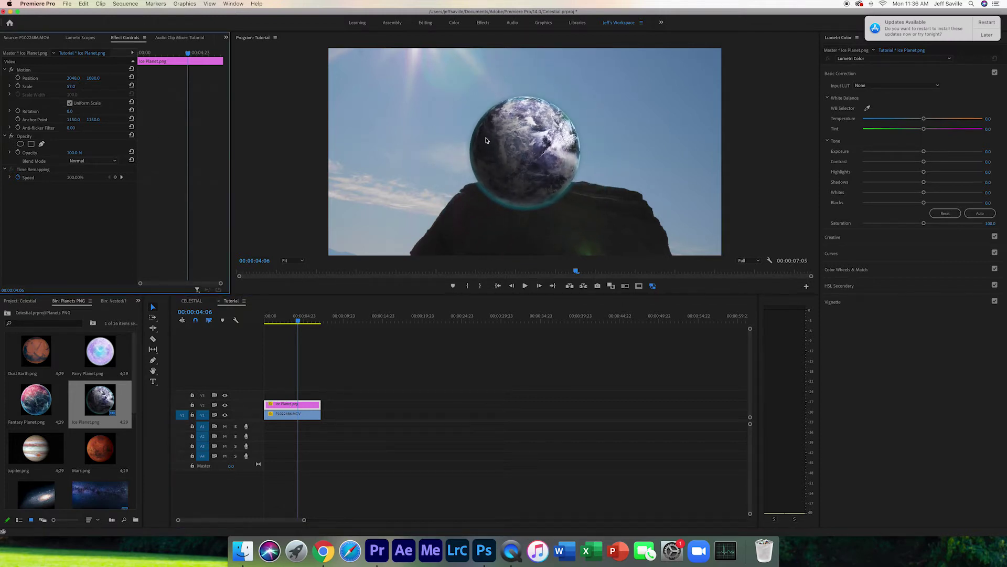
pyautogui.click(486, 140)
pyautogui.moveTo(486, 141); pyautogui.dragTo(617, 113)
pyautogui.moveTo(72, 89); pyautogui.dragTo(85, 88)
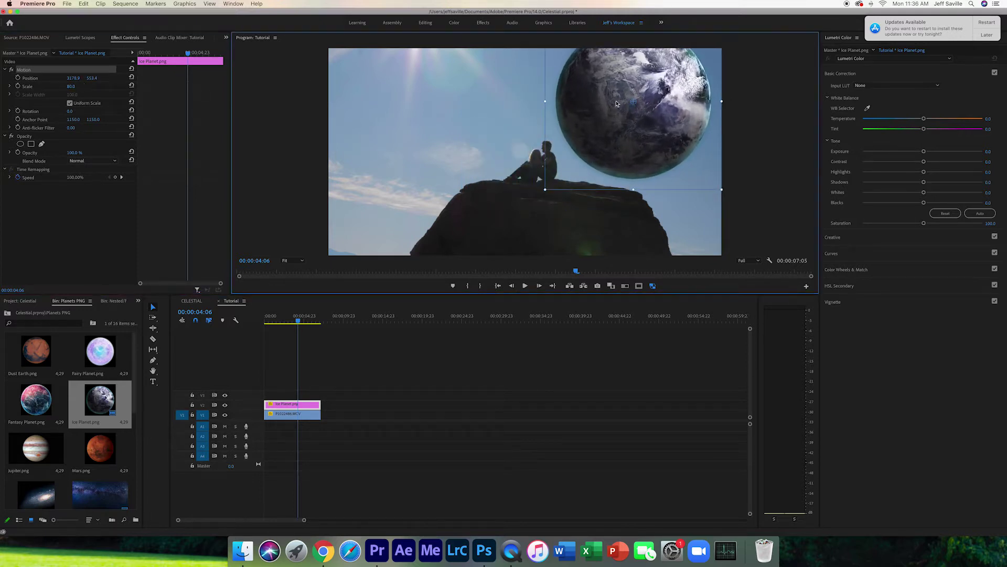
pyautogui.moveTo(617, 103); pyautogui.dragTo(627, 99)
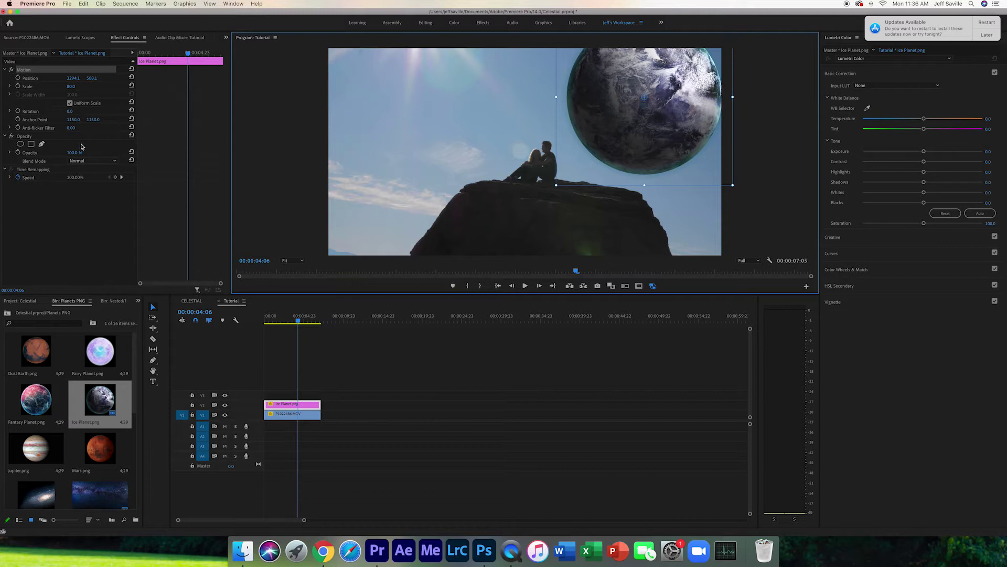
# Rotate the Ice Planet to -154 degrees
pyautogui.click(72, 113)
pyautogui.write('-154')
pyautogui.press('Return')
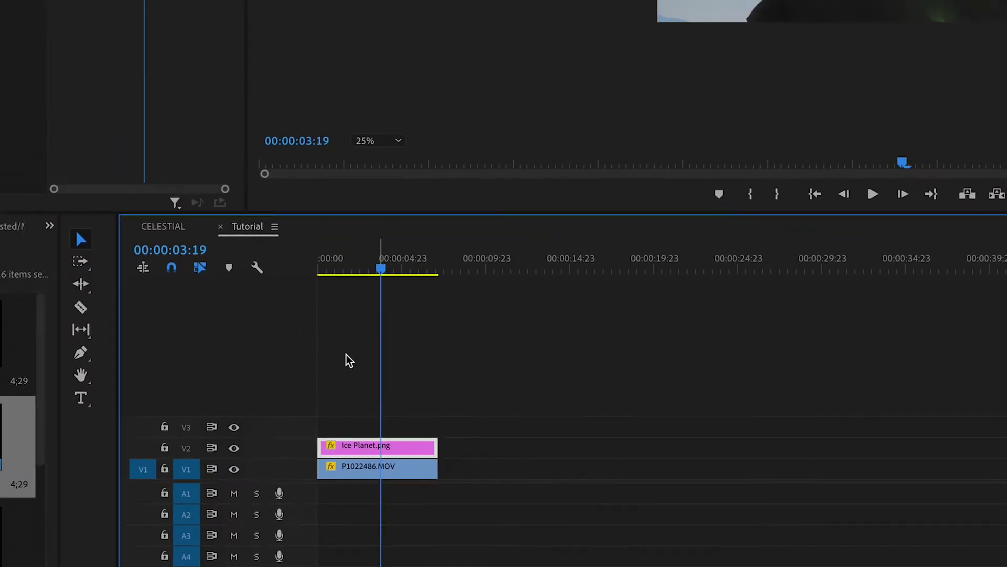
# Draw an opacity mask on the Ice Planet, invert it and raise Mask Feather to 474
pyautogui.click(83, 167)
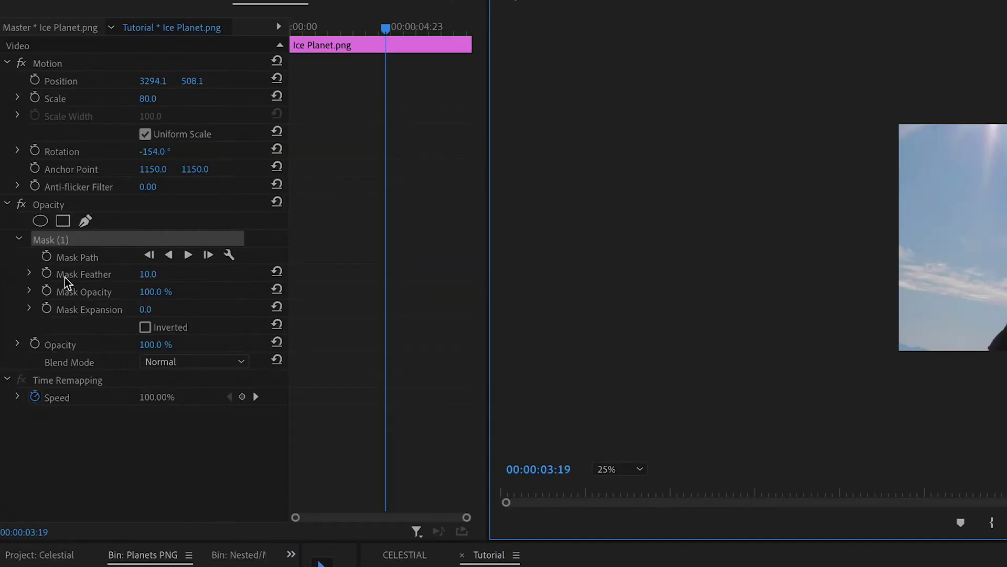
pyautogui.click(144, 327)
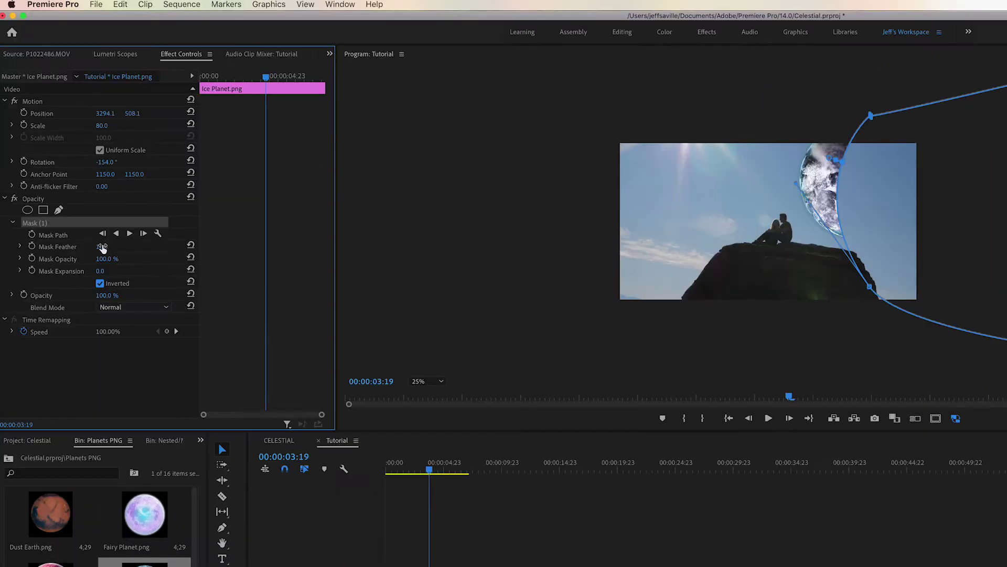
pyautogui.moveTo(101, 247); pyautogui.dragTo(126, 246)
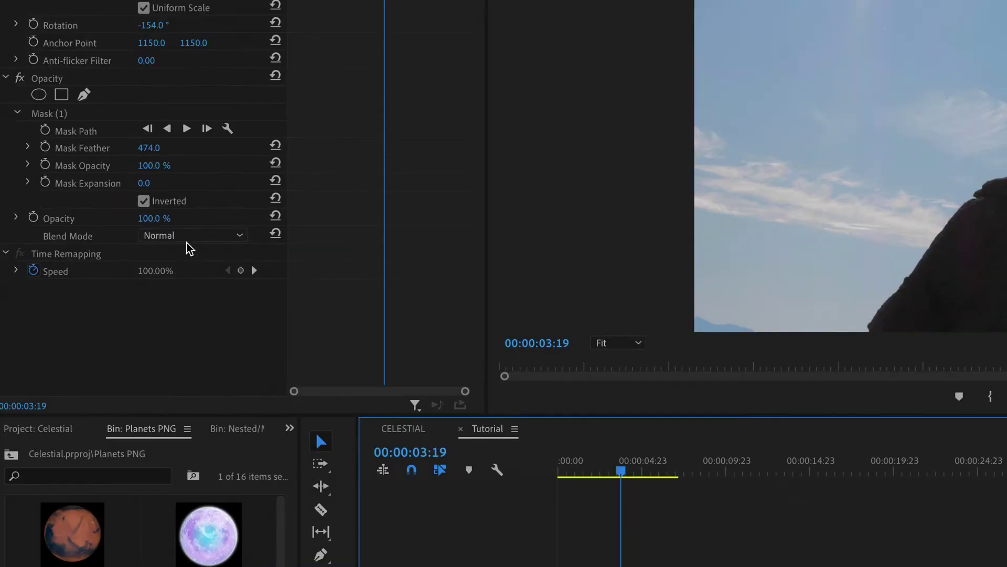
pyautogui.click(135, 282)
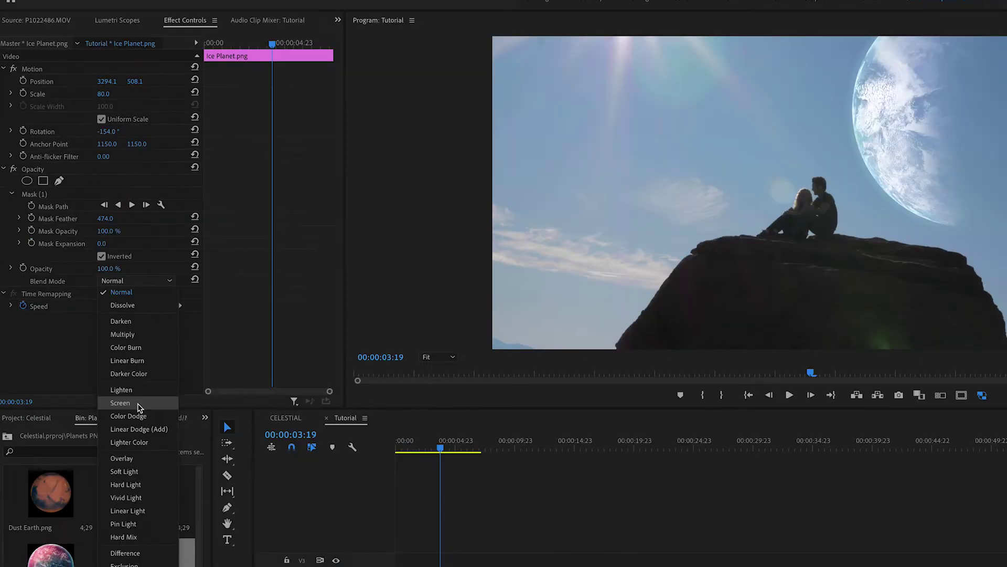
# Set the planet's blend mode to Screen and reshape Mask (1), shifting it right and pulling a vertex
pyautogui.click(198, 409)
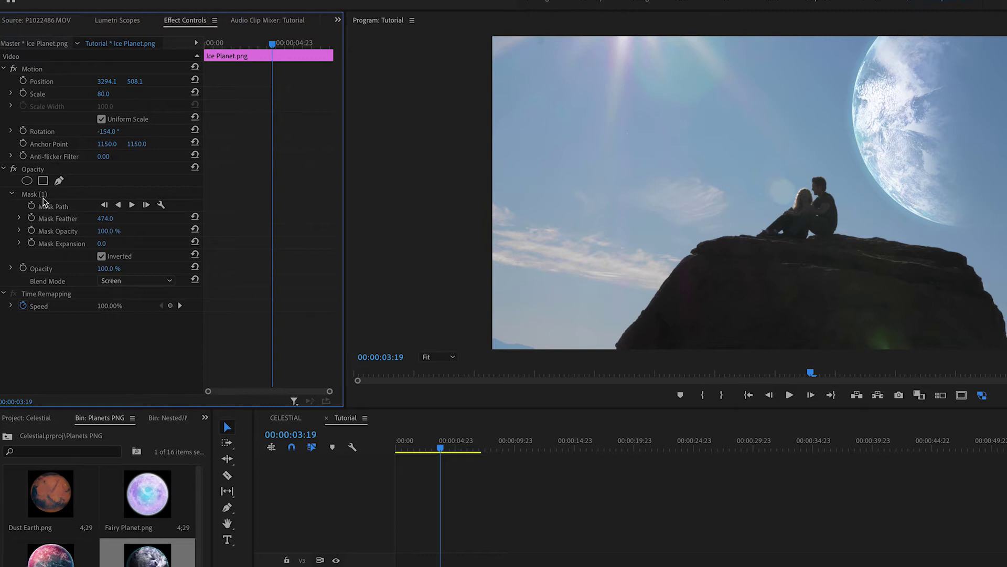
pyautogui.click(40, 197)
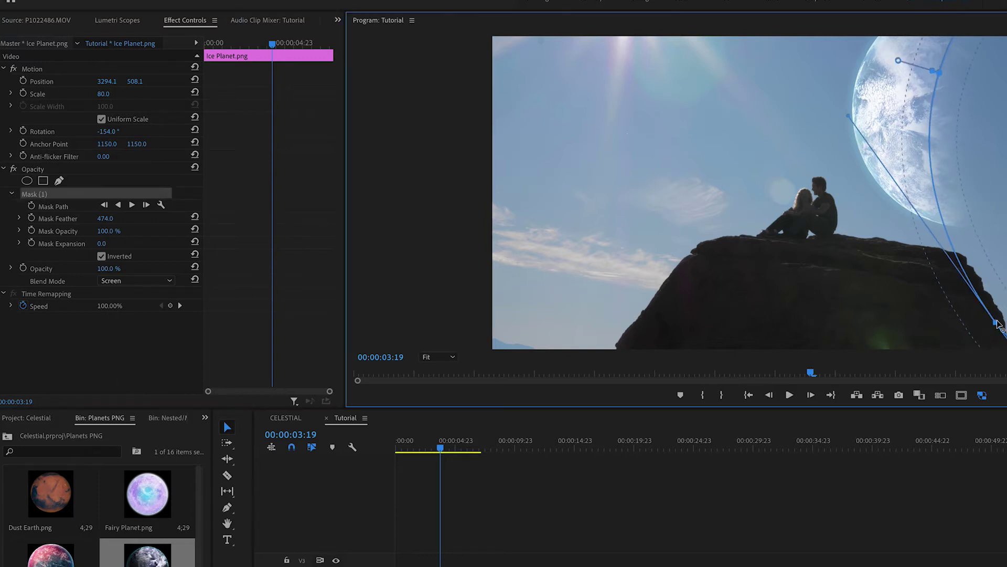
pyautogui.moveTo(934, 202); pyautogui.dragTo(946, 201)
pyautogui.moveTo(856, 115); pyautogui.dragTo(812, 101)
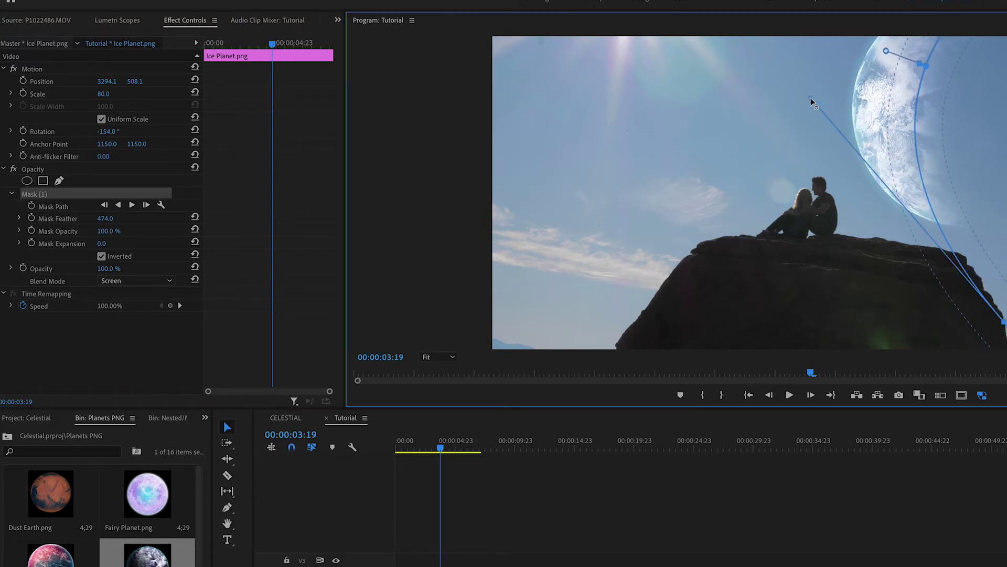
pyautogui.click(98, 232)
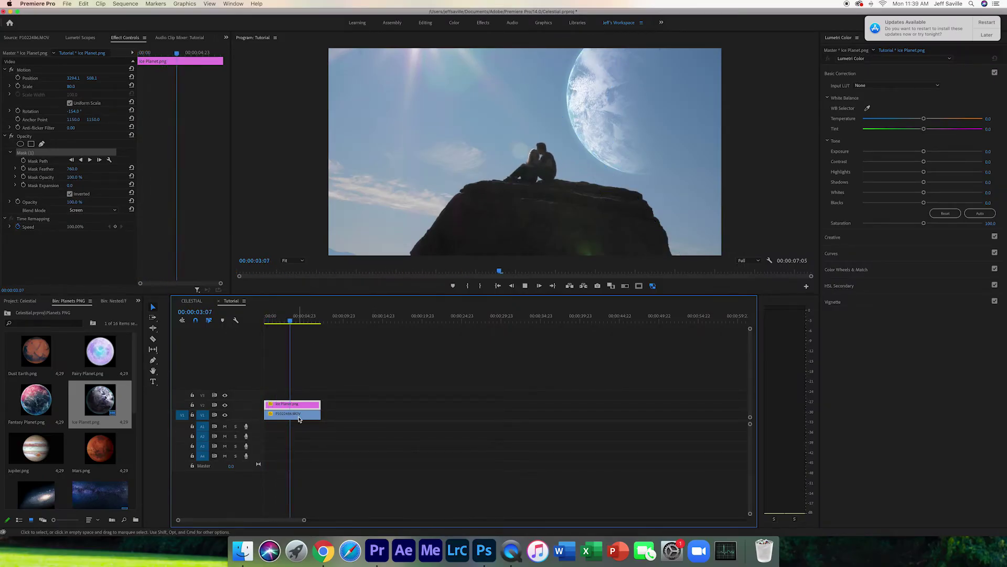
pyautogui.press('space')
# Expand Lumetri Color's Basic Correction for the rock footage and enlarge the timeline's video tracks
pyautogui.click(299, 417)
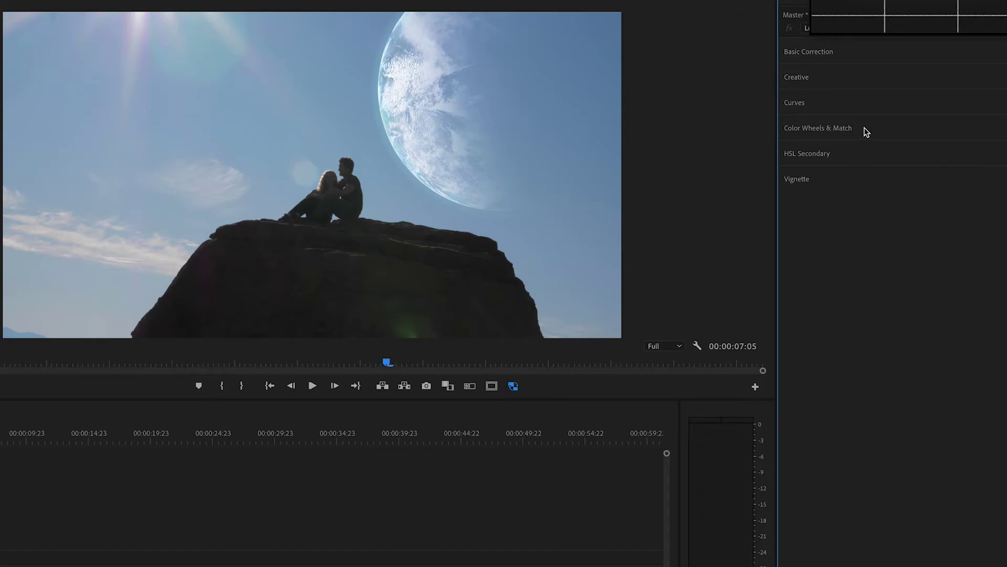
pyautogui.click(875, 122)
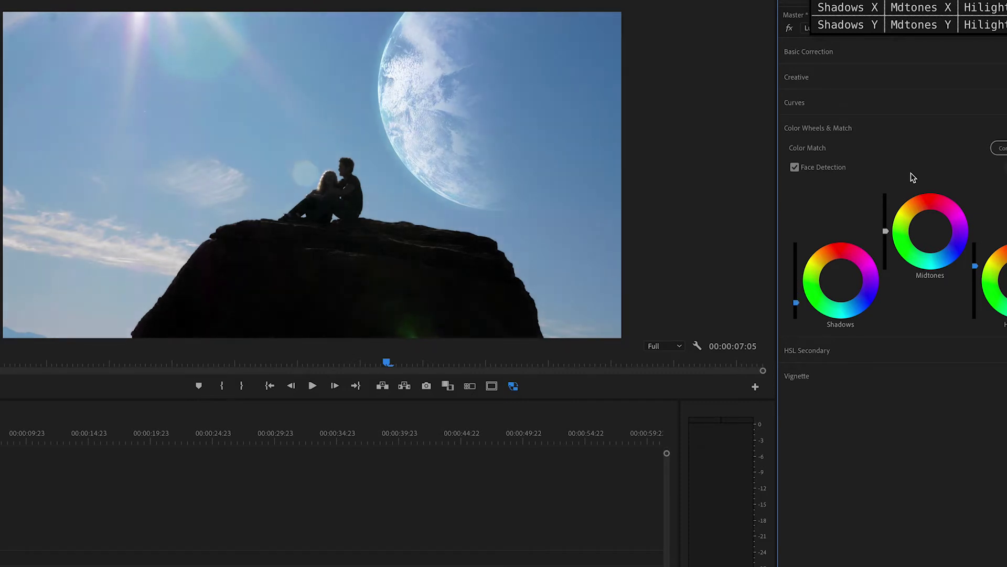
pyautogui.click(826, 52)
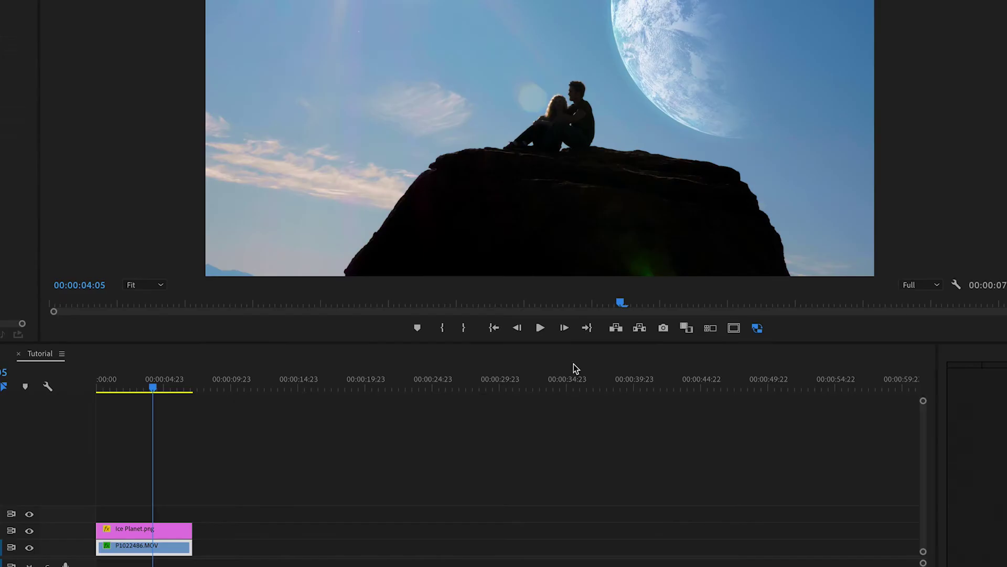
pyautogui.moveTo(922, 397); pyautogui.dragTo(922, 406)
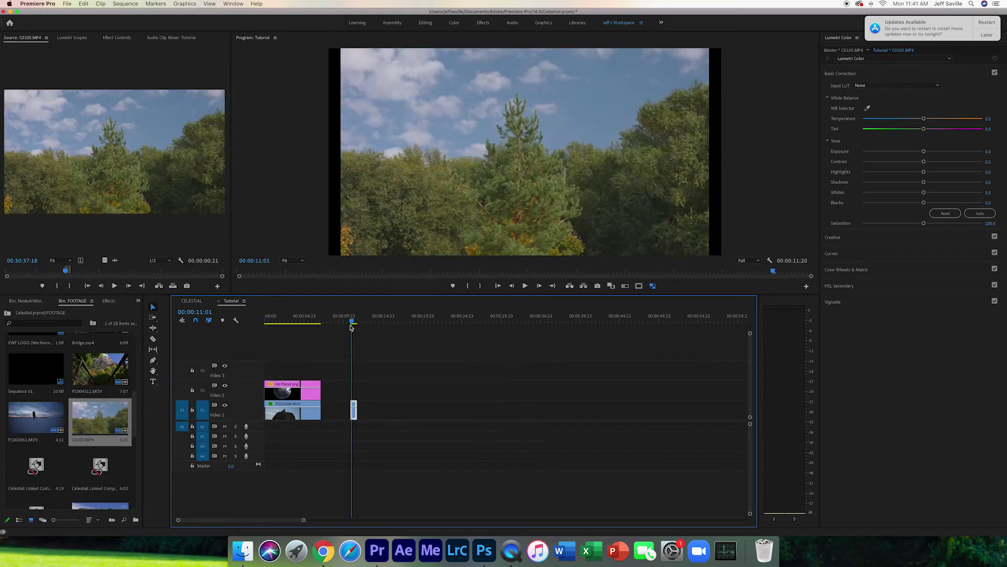
# Add the new footage to the top track, lengthen it and set Scale to 107 to fill the frame
pyautogui.moveTo(353, 332); pyautogui.dragTo(352, 332)
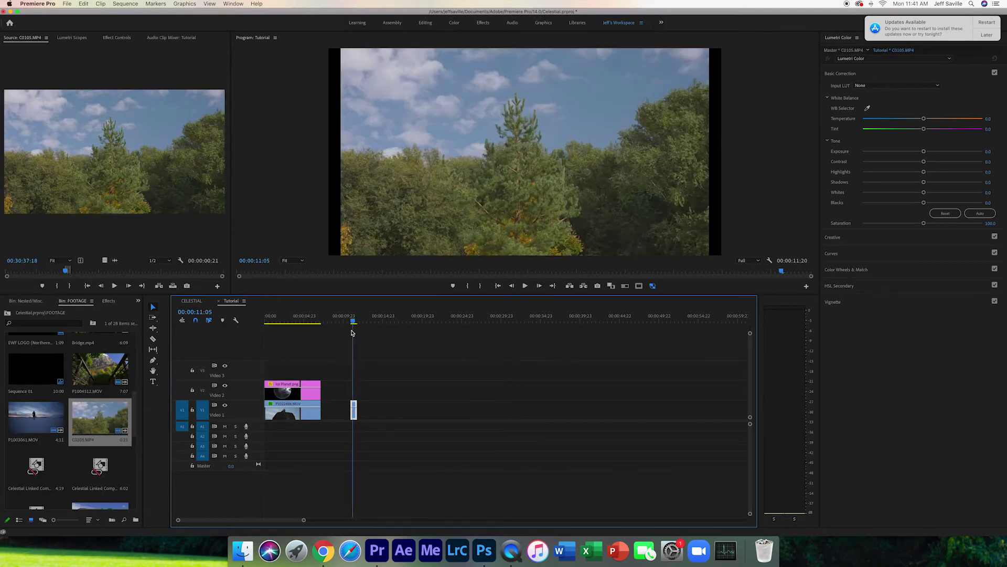
pyautogui.moveTo(356, 409); pyautogui.dragTo(550, 410)
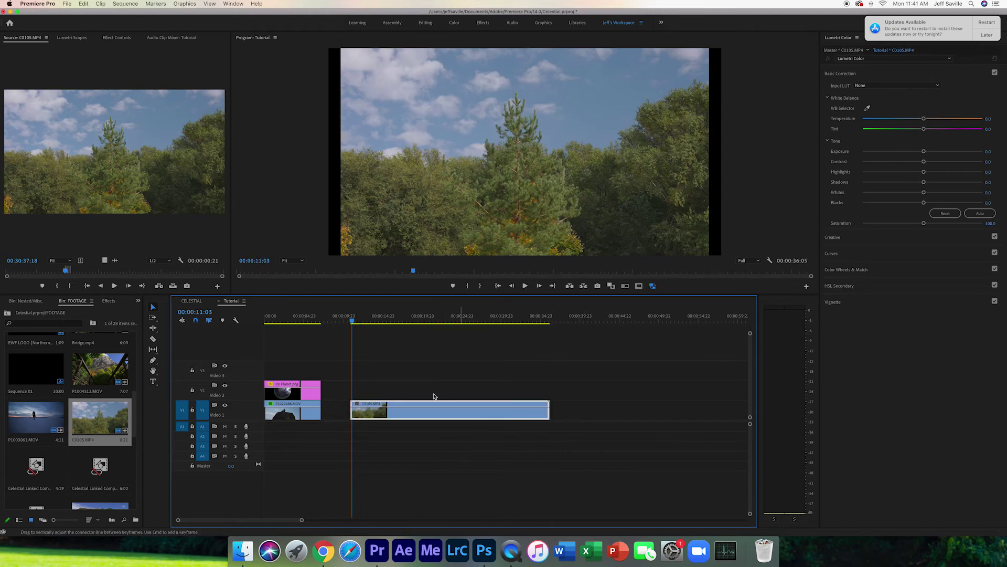
pyautogui.moveTo(367, 318); pyautogui.dragTo(397, 318)
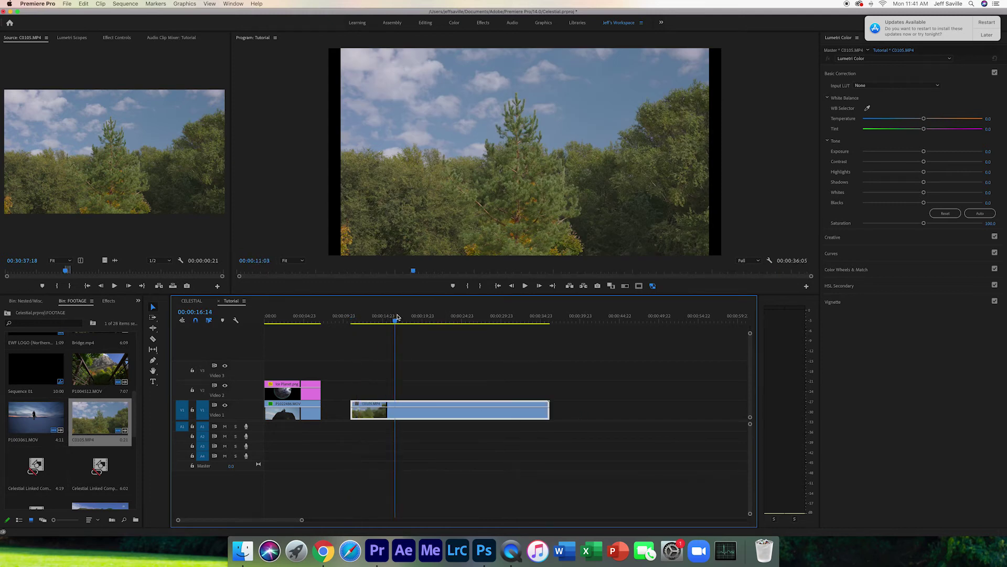
pyautogui.click(116, 38)
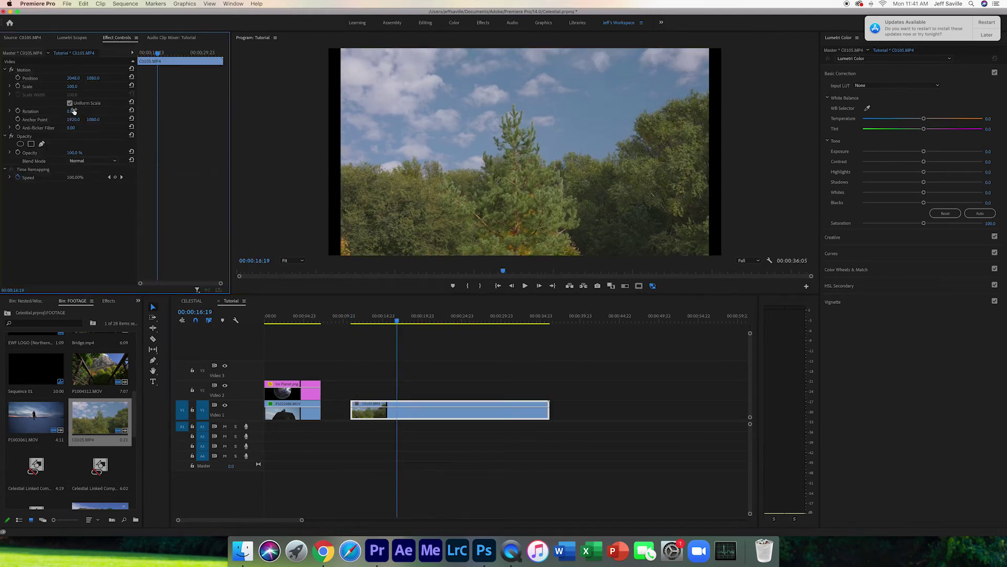
pyautogui.press('Return')
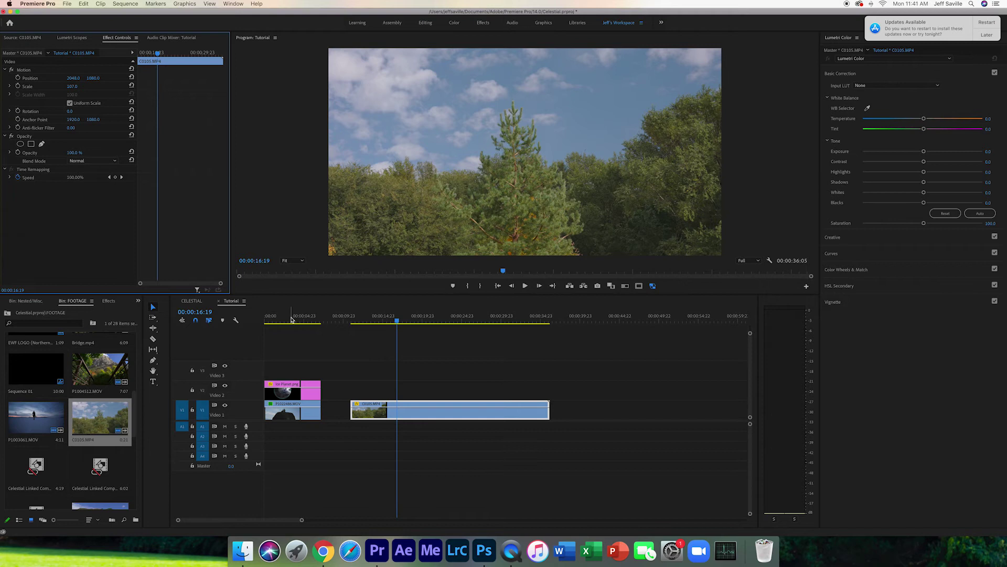
# Preview the stacked shots and slide the bridge clip to start at 00:00:00:00
pyautogui.moveTo(292, 319)
pyautogui.mouseDown()
pyautogui.moveTo(303, 329)
pyautogui.moveTo(273, 321)
pyautogui.moveTo(298, 321)
pyautogui.mouseUp()
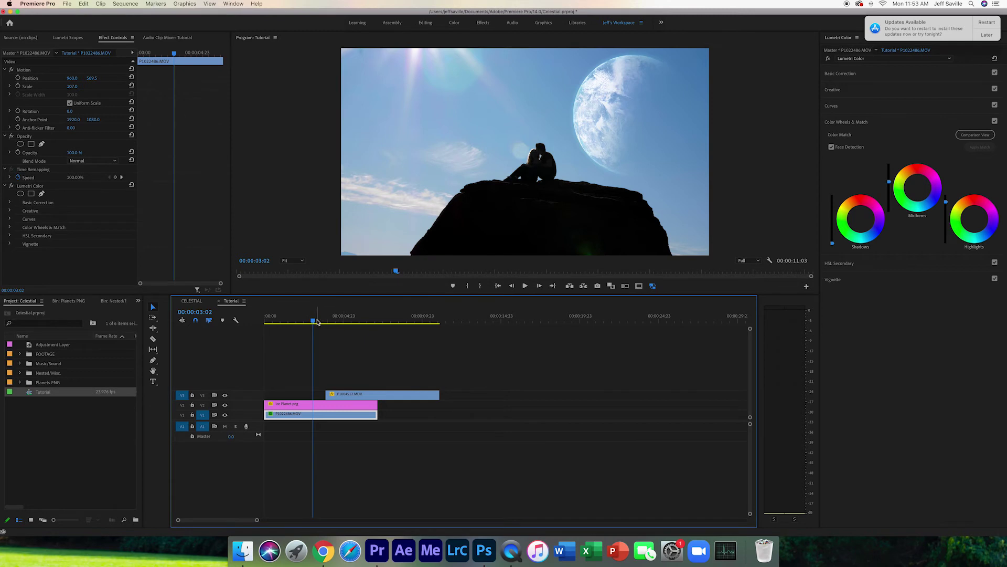
pyautogui.moveTo(324, 321); pyautogui.dragTo(365, 321)
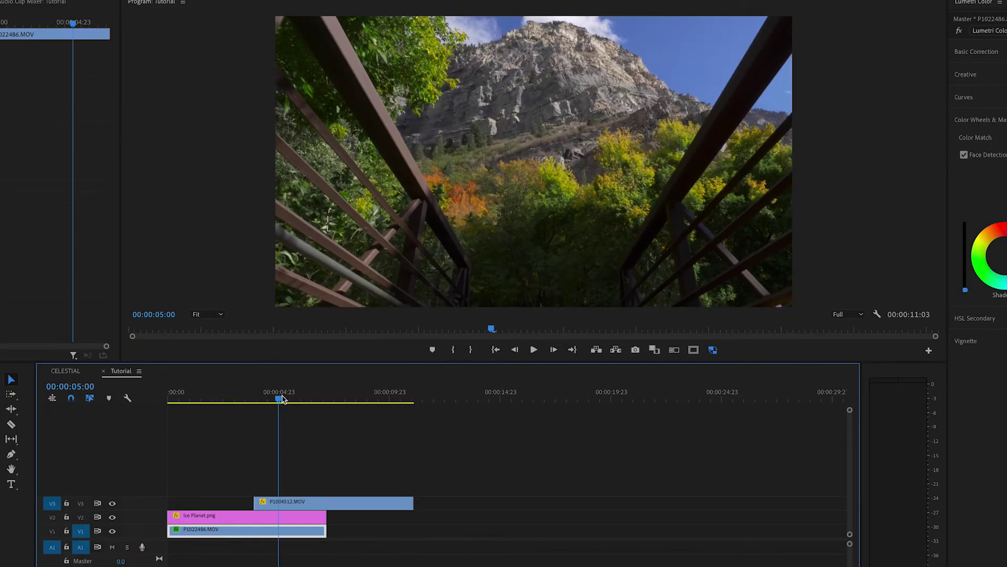
pyautogui.moveTo(308, 400)
pyautogui.mouseDown()
pyautogui.moveTo(279, 400)
pyautogui.moveTo(316, 401)
pyautogui.moveTo(281, 443)
pyautogui.moveTo(346, 436)
pyautogui.moveTo(295, 460)
pyautogui.moveTo(209, 427)
pyautogui.moveTo(237, 424)
pyautogui.moveTo(228, 432)
pyautogui.mouseUp()
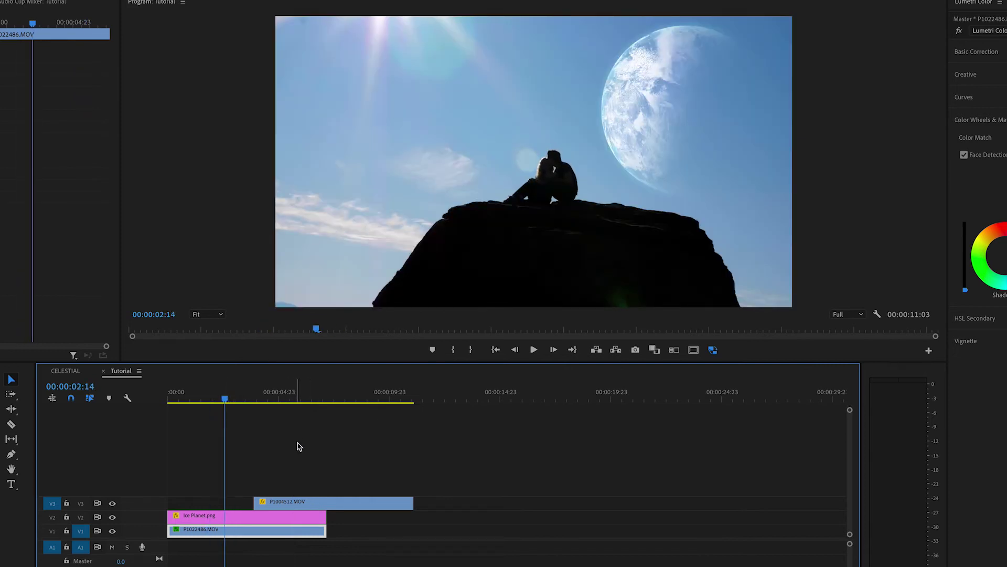
pyautogui.moveTo(297, 504); pyautogui.dragTo(247, 533)
pyautogui.click(290, 471)
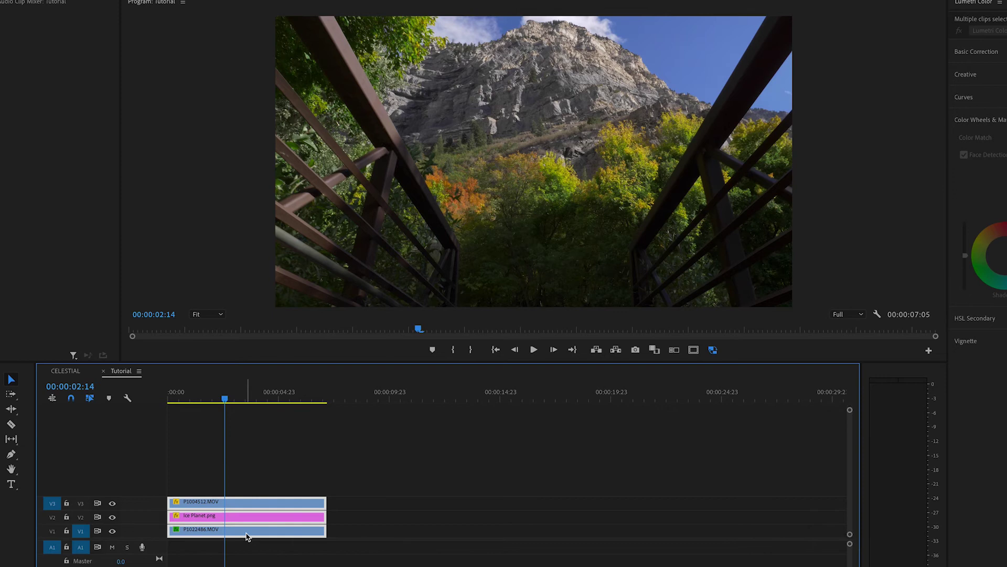
# Nest the three stacked clips into Nested Sequence 41 and apply Warp Stabilizer to it
pyautogui.rightClick(247, 534)
pyautogui.click(279, 457)
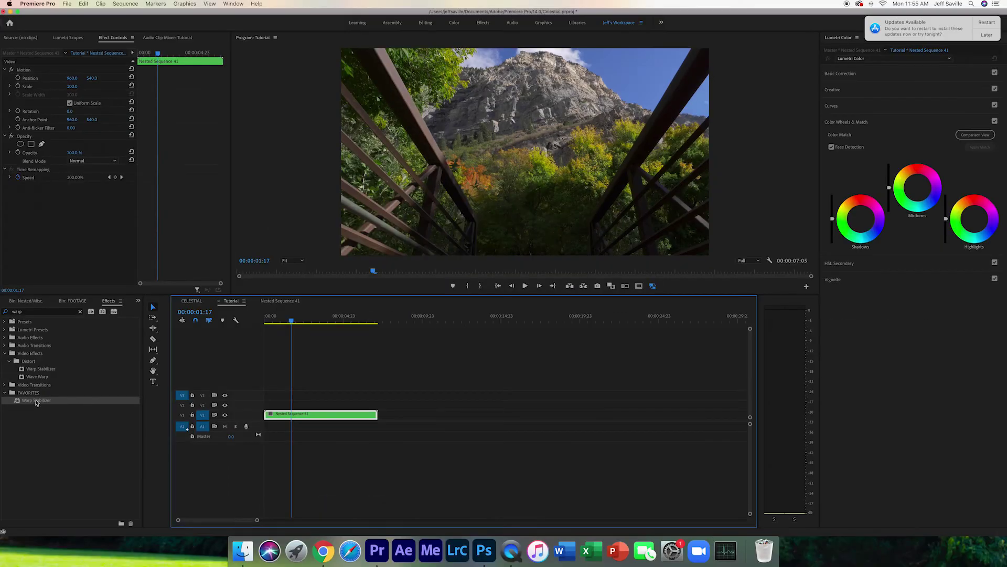
pyautogui.click(36, 400)
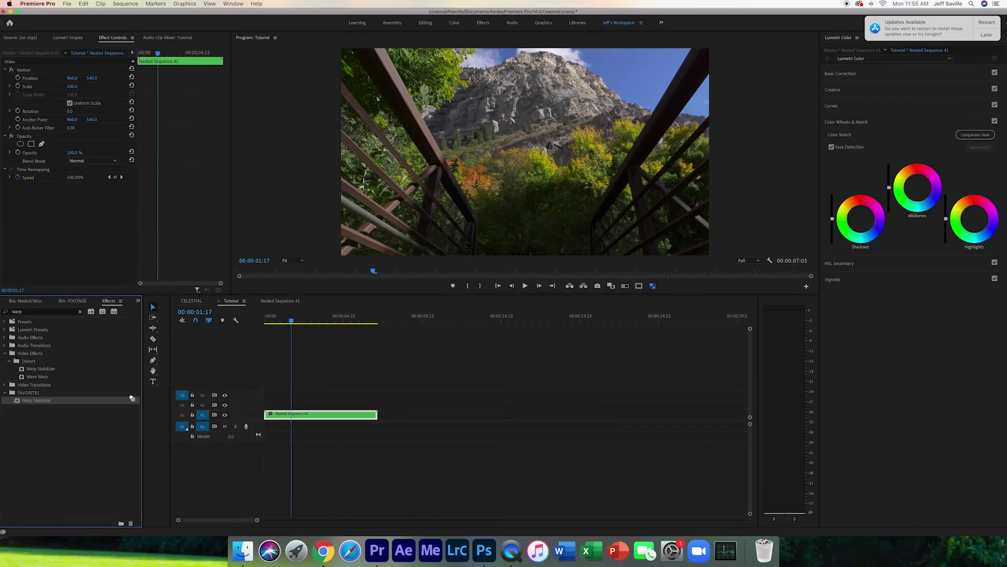
pyautogui.moveTo(290, 414); pyautogui.dragTo(291, 415)
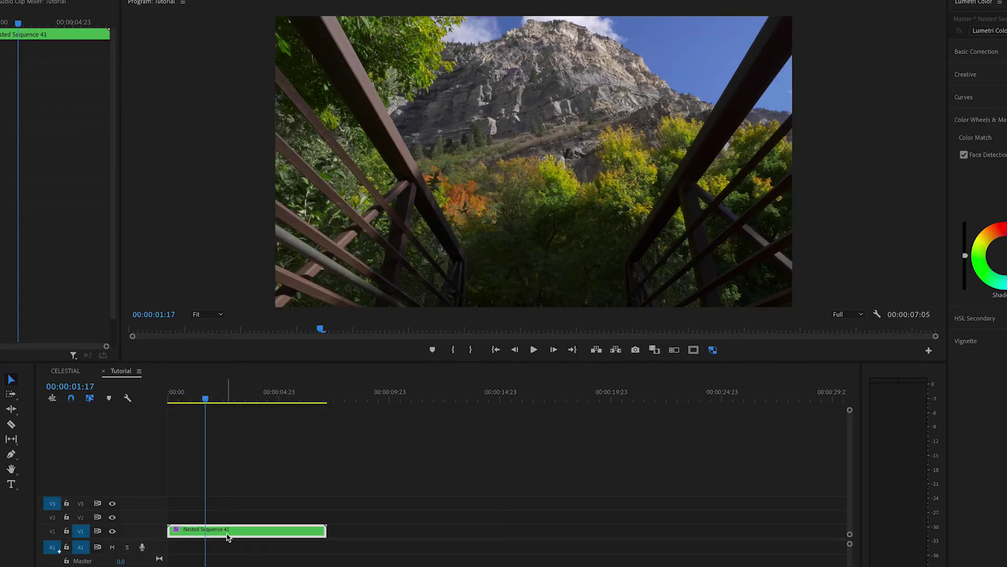
# Delete P1004512.MOV inside the nest, then play back the stabilized Tutorial composite
pyautogui.doubleClick(227, 535)
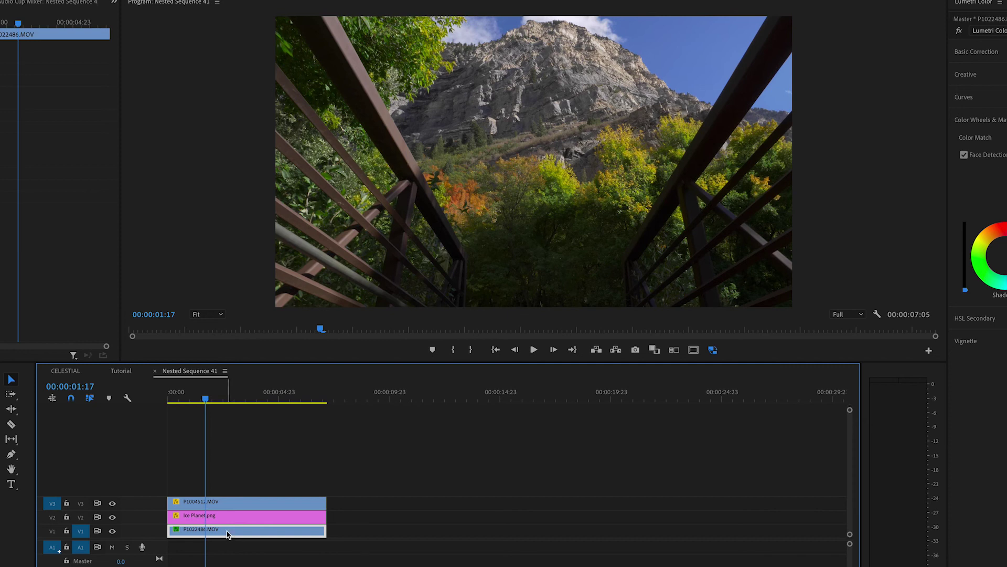
pyautogui.click(236, 504)
pyautogui.press('Delete')
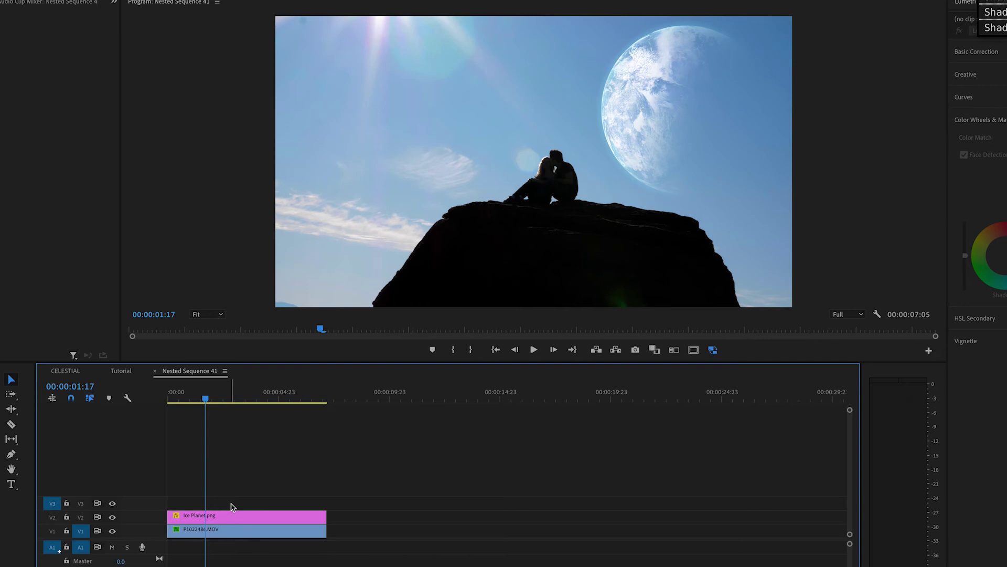
pyautogui.click(156, 371)
pyautogui.press('space')
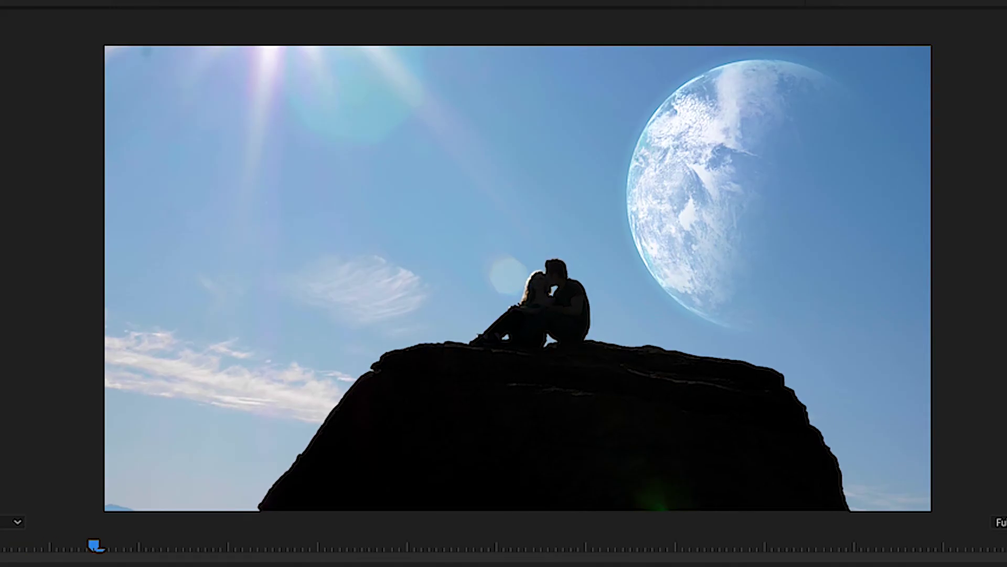